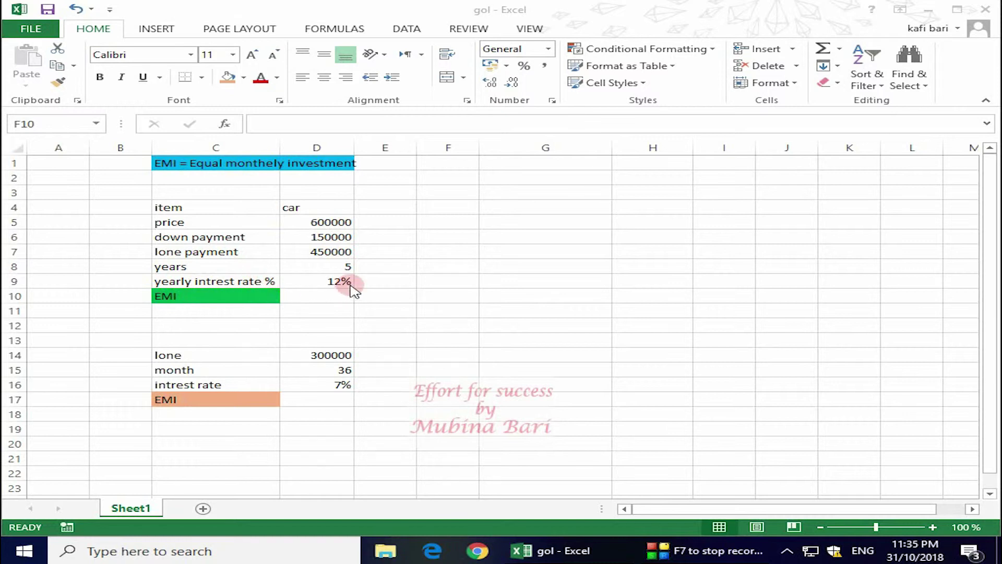
# Step: Start a PMT formula in D10 for the car EMI, with the monthly rate D9/12 as its first argument
pyautogui.click(305, 297)
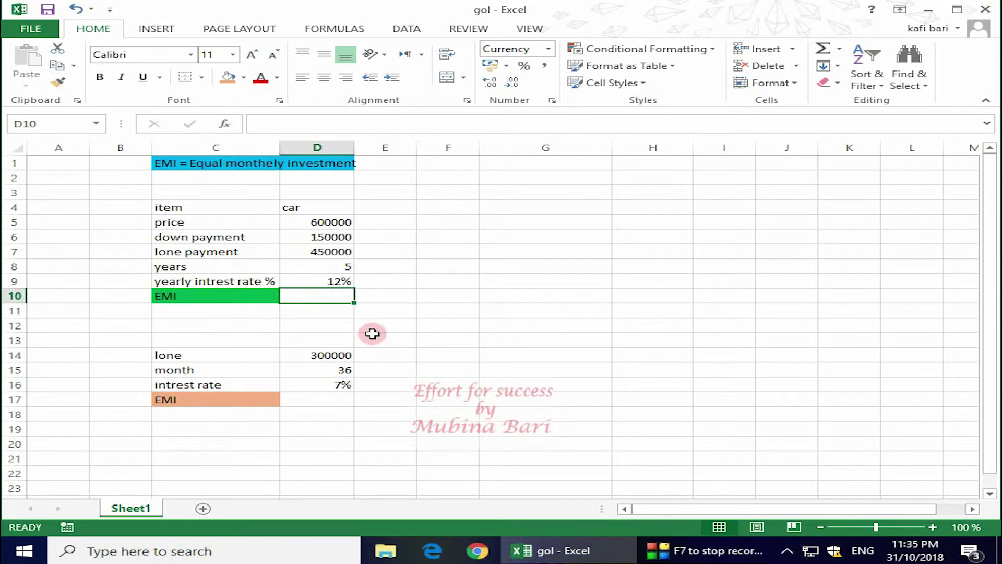
pyautogui.write('=')
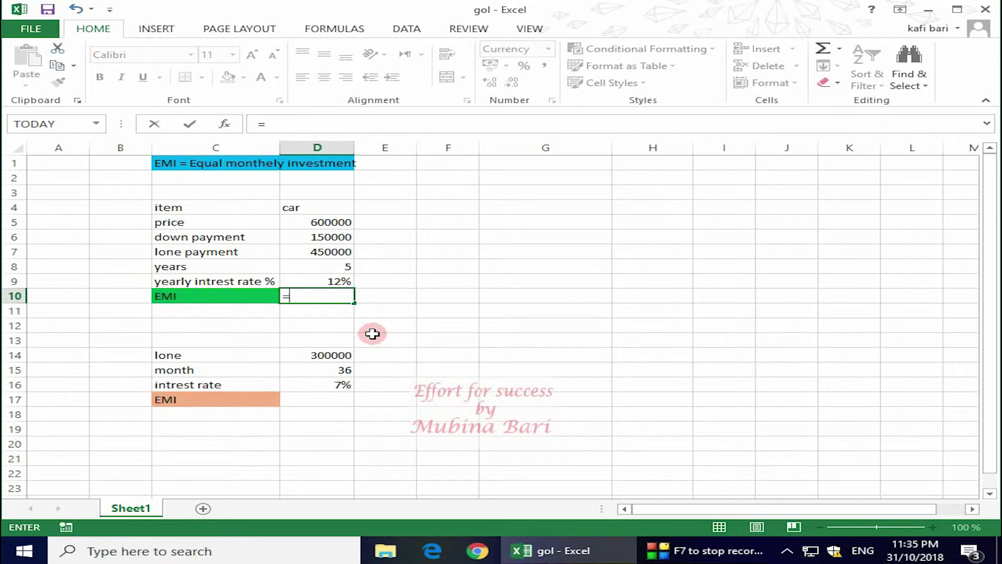
pyautogui.write('pmt')
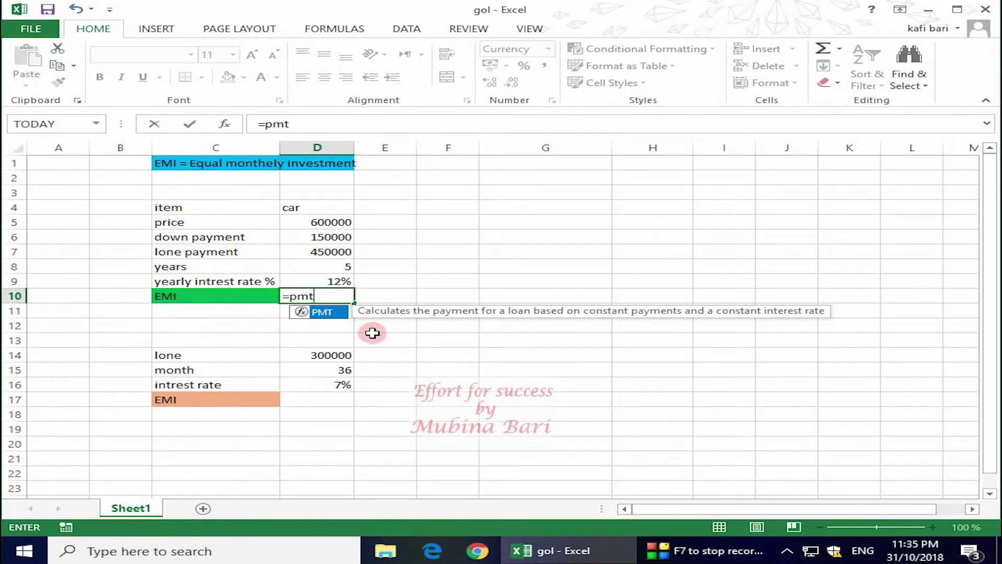
pyautogui.write('(')
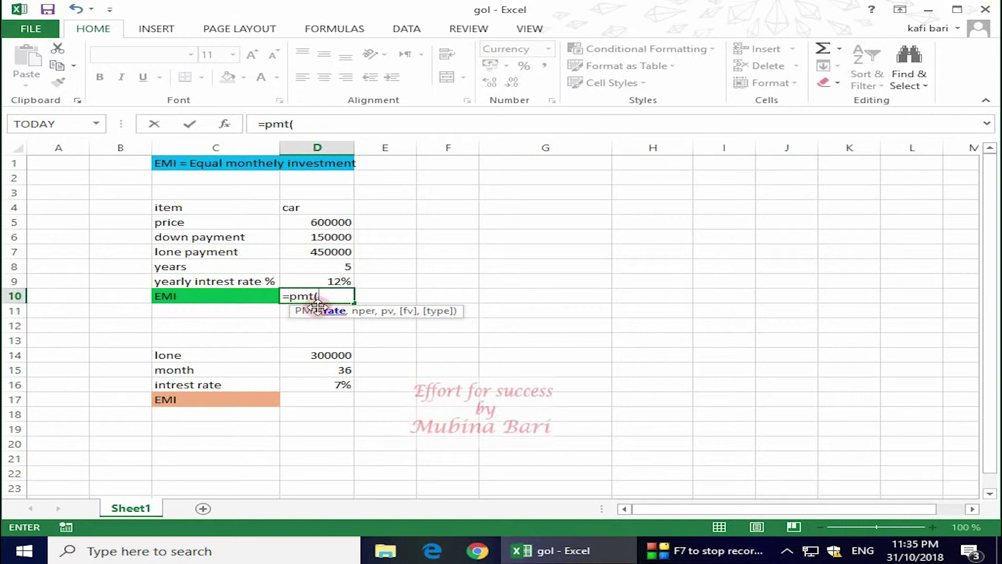
pyautogui.click(331, 281)
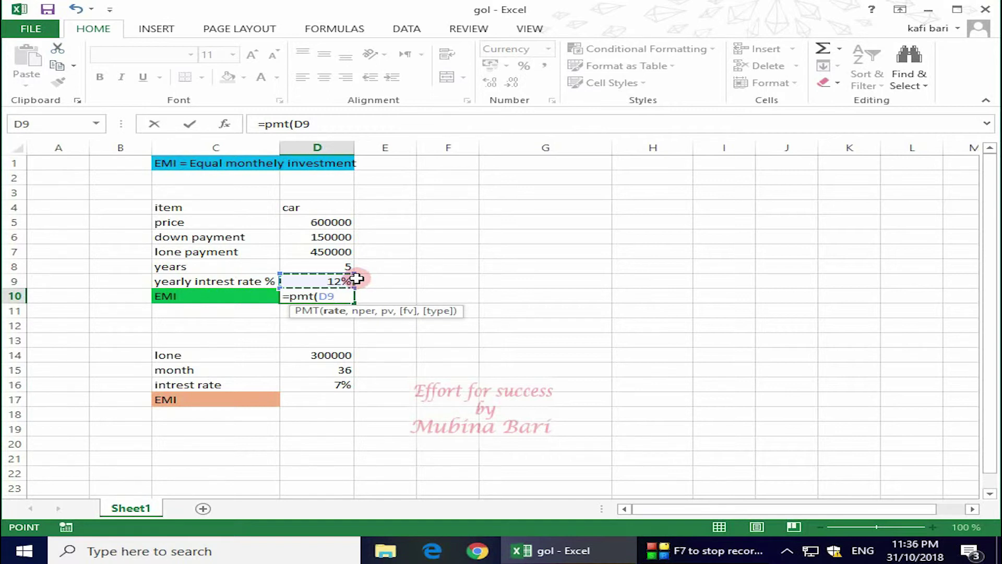
pyautogui.write('/12')
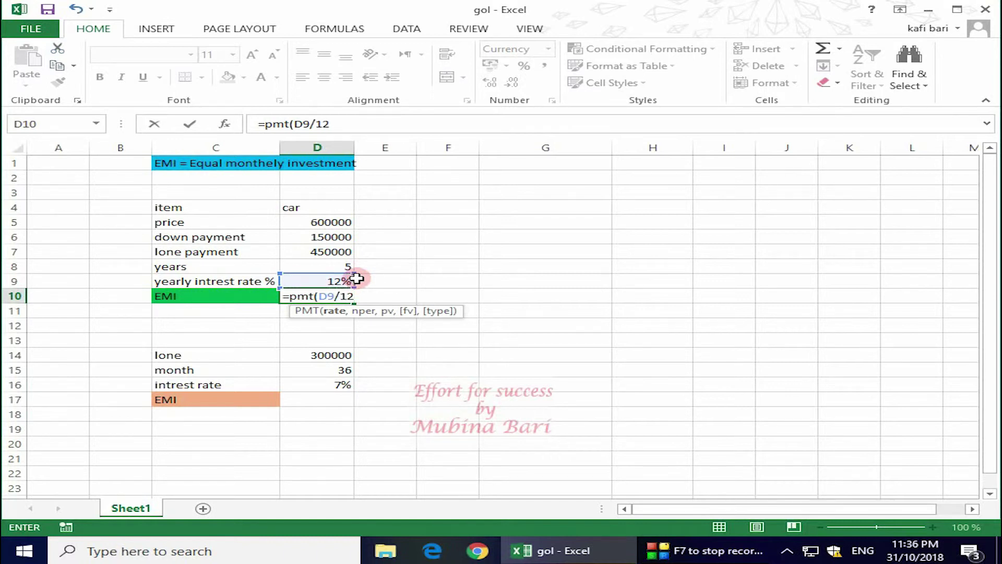
pyautogui.write(',')
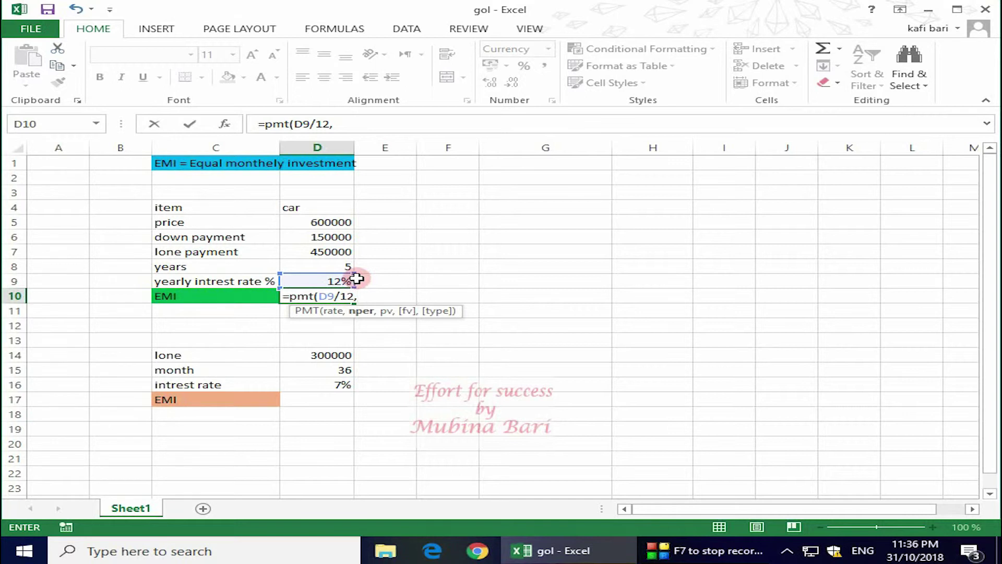
# Step: Complete the D10 PMT formula with D8*12 as the number of periods and D5-D6 as the present value
pyautogui.click(324, 265)
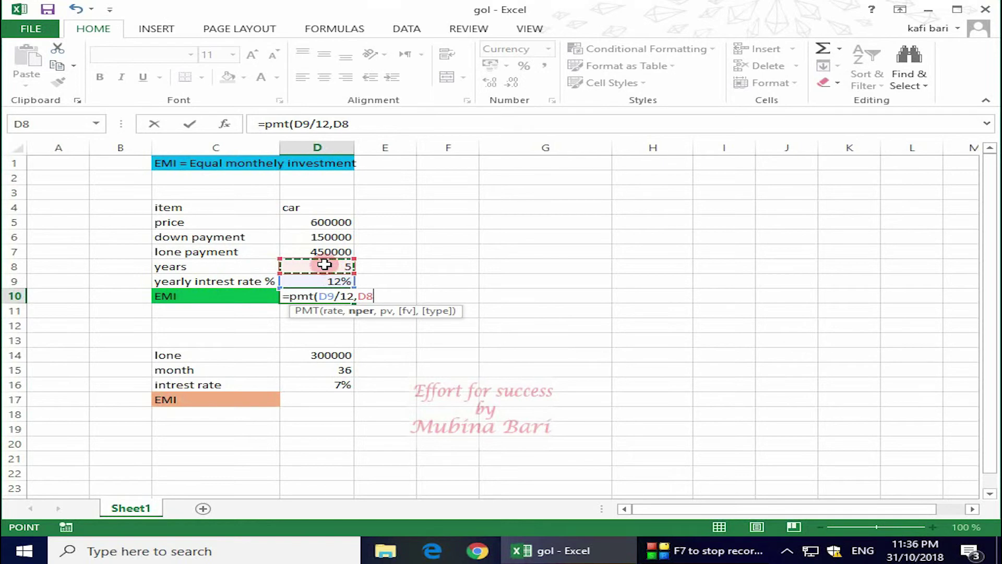
pyautogui.write('*')
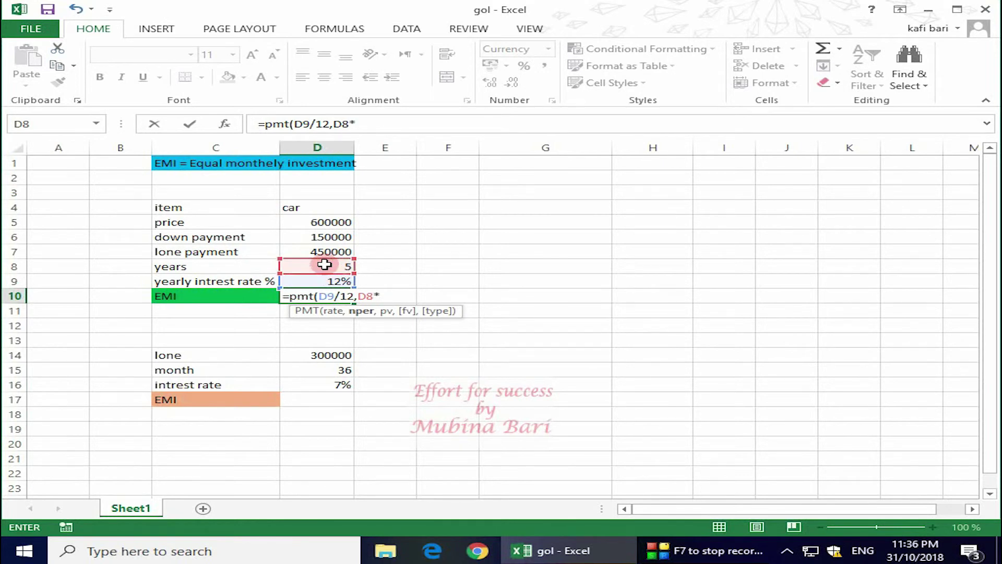
pyautogui.write('12,')
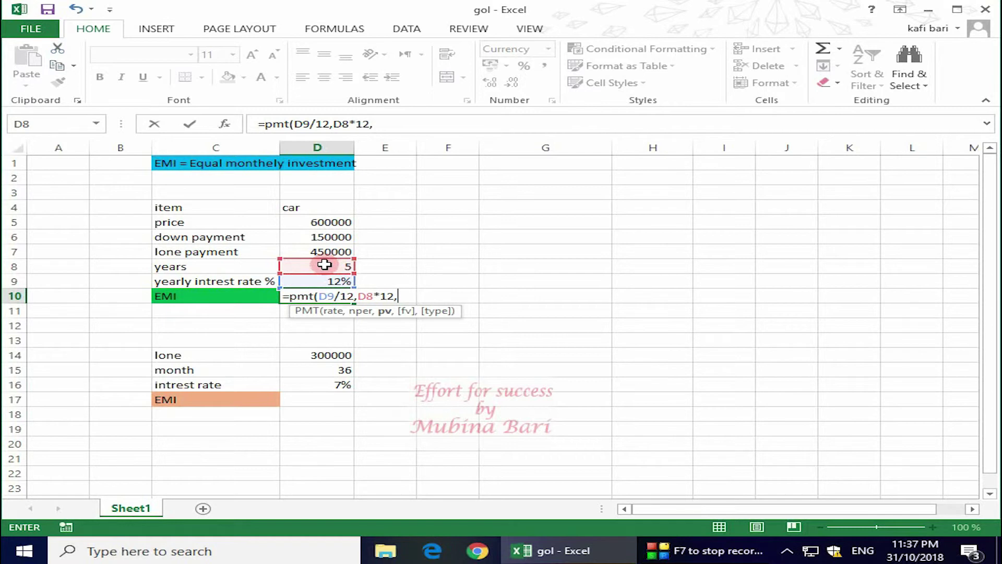
pyautogui.click(337, 221)
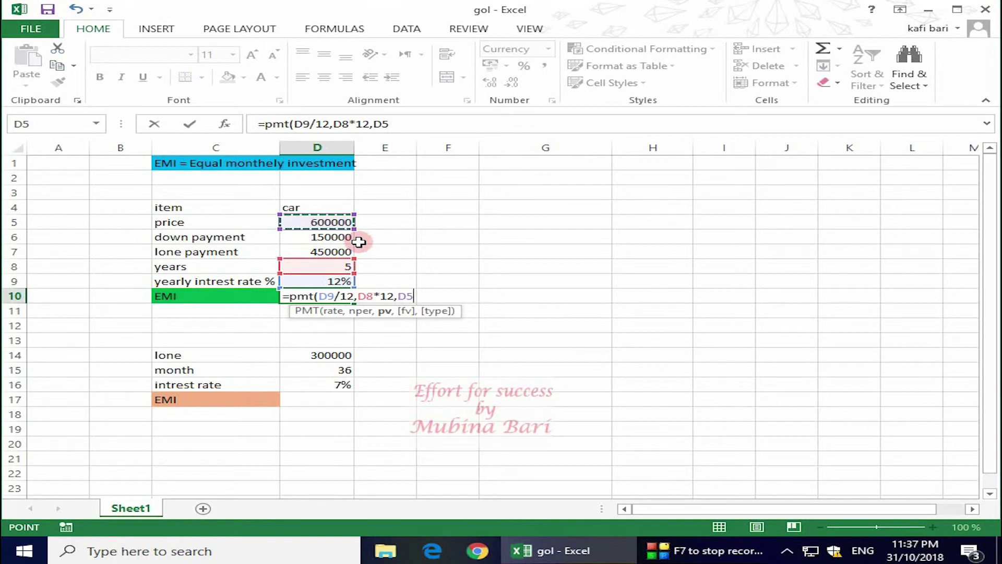
pyautogui.write('-')
pyautogui.click(332, 235)
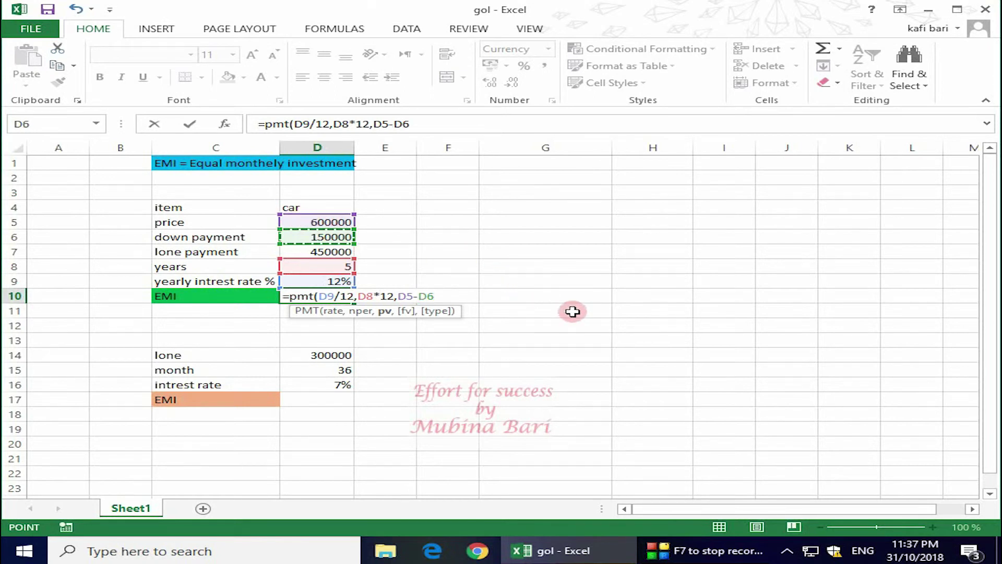
pyautogui.write(')')
pyautogui.press('Return')
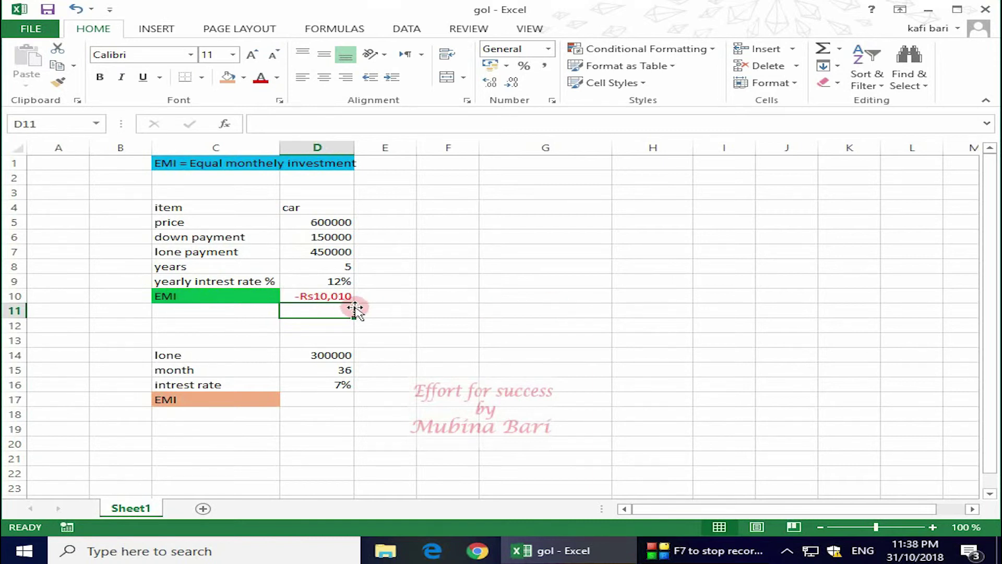
# Step: Put a minus sign before PMT in D10, making the formula =-PMT(D9/12,D8*12,D5-D6)
pyautogui.click(310, 296)
pyautogui.doubleClick(312, 296)
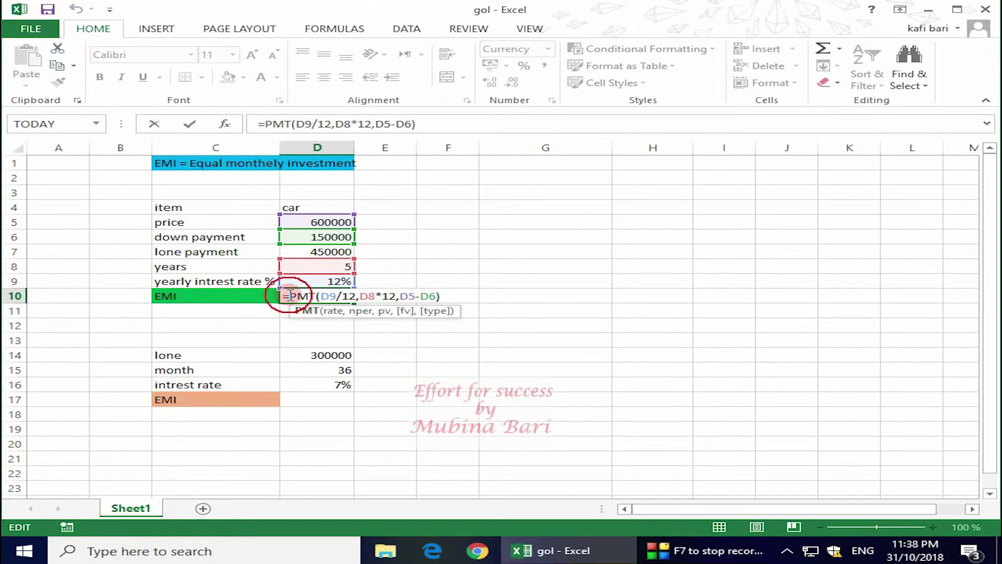
pyautogui.click(290, 296)
pyautogui.write('-')
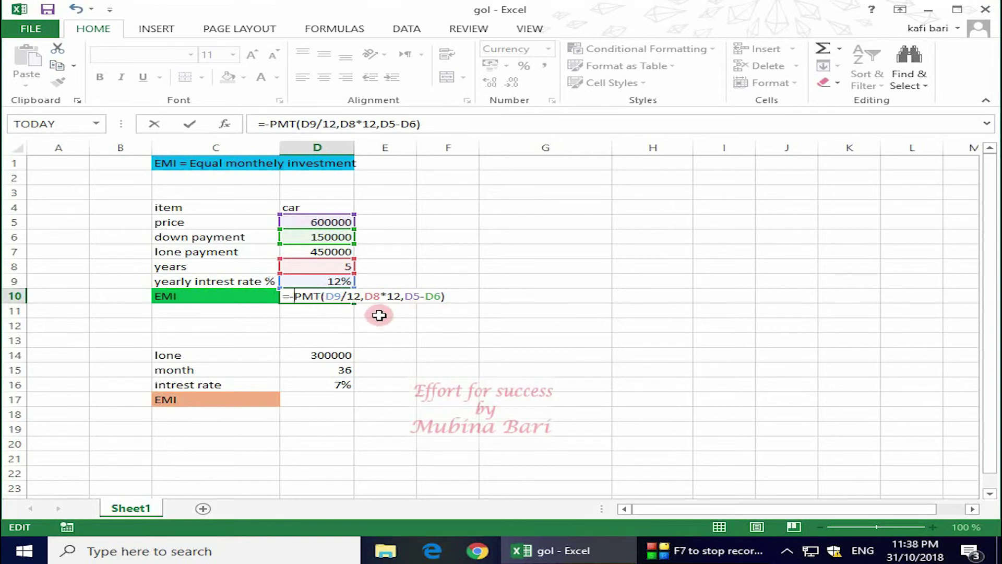
pyautogui.press('Return')
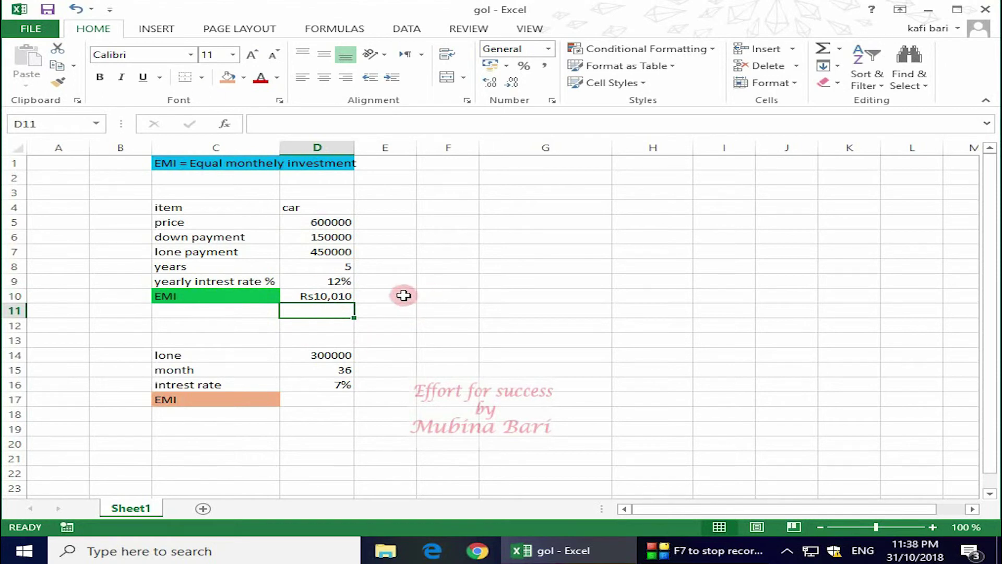
# Step: Enter the alternative EMI formula =PMT(D9/12,D8*12,D7) in F10, using the loan payment cell as the present value
pyautogui.click(432, 298)
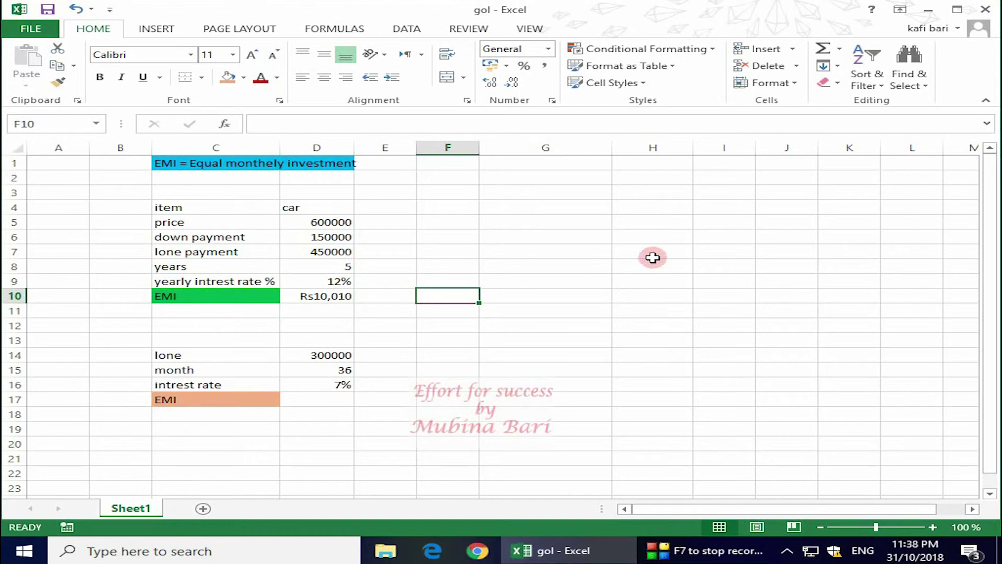
pyautogui.write('=pmt')
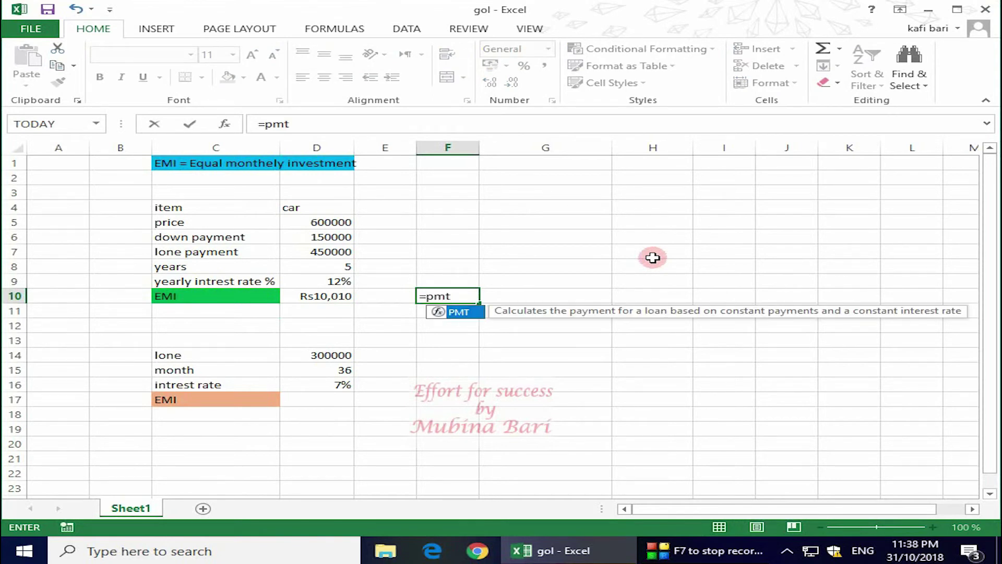
pyautogui.write('(')
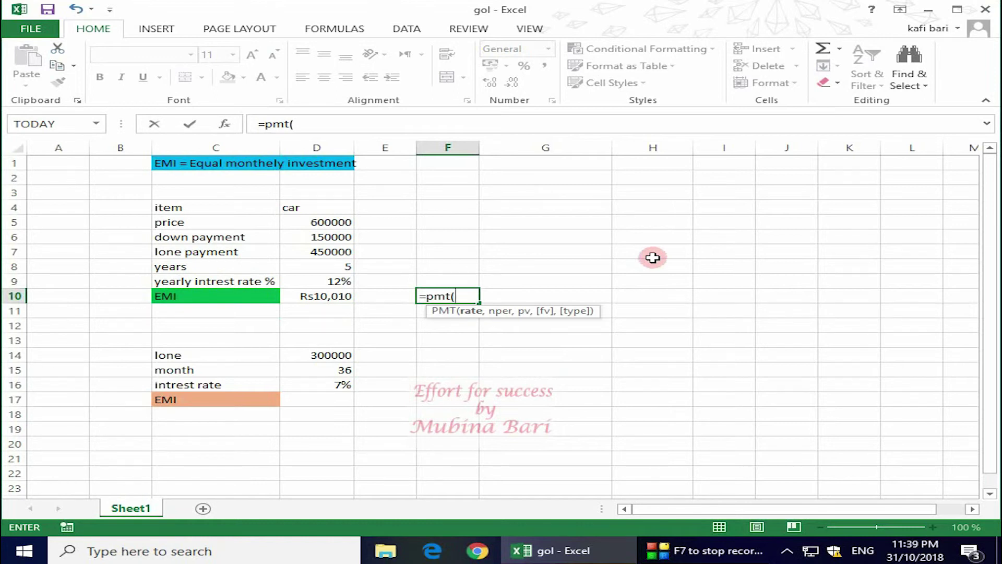
pyautogui.click(336, 281)
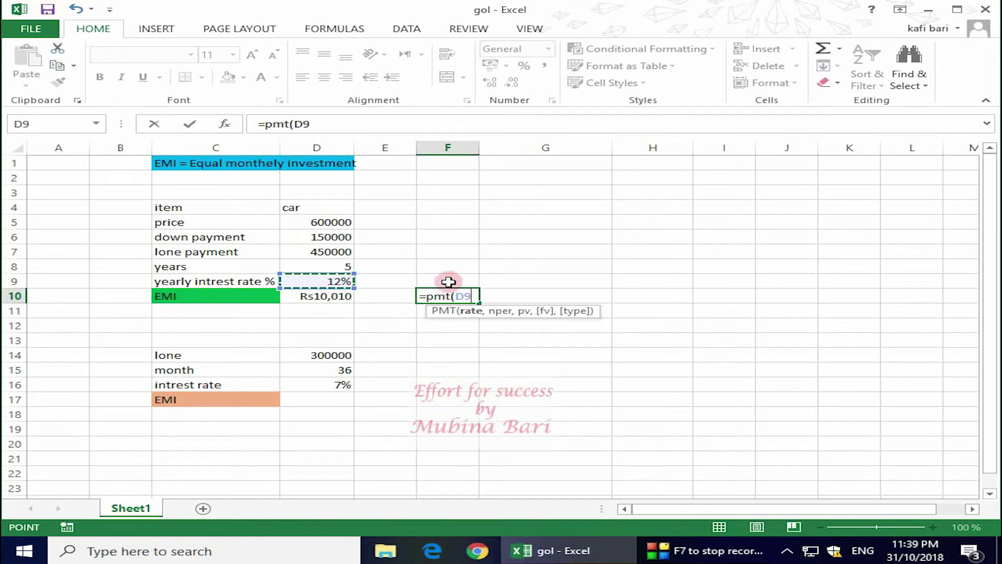
pyautogui.write('/12')
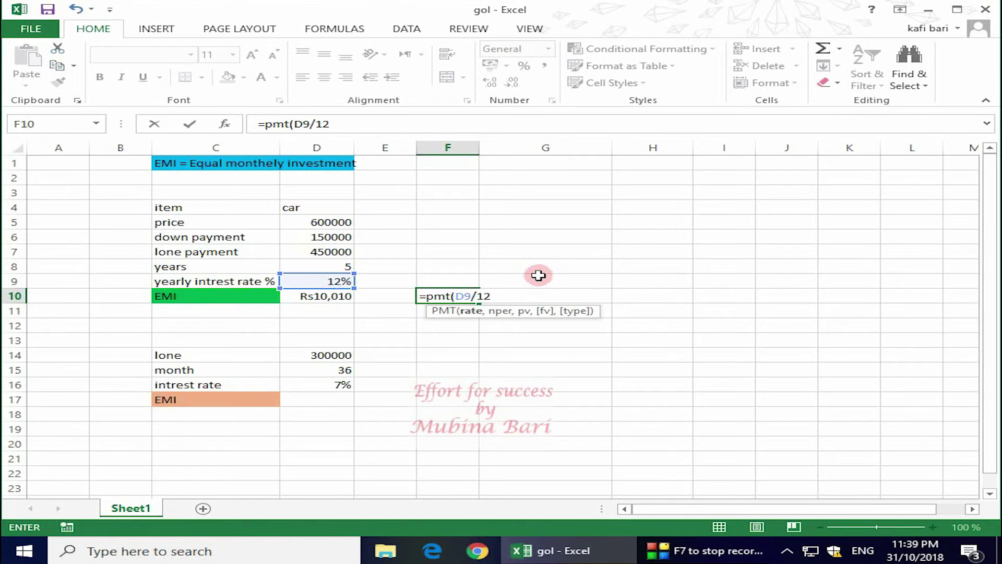
pyautogui.write(',')
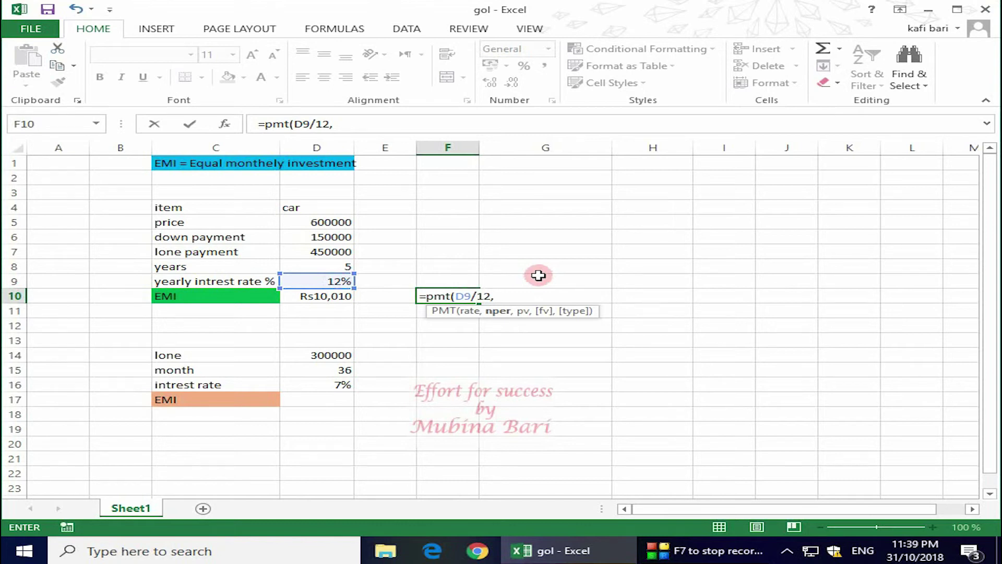
pyautogui.click(339, 265)
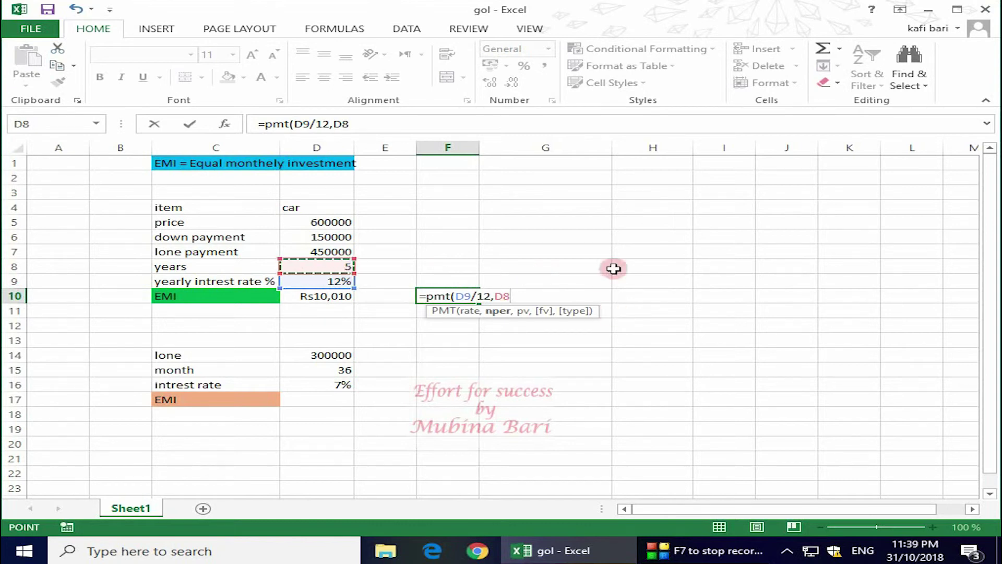
pyautogui.write('*')
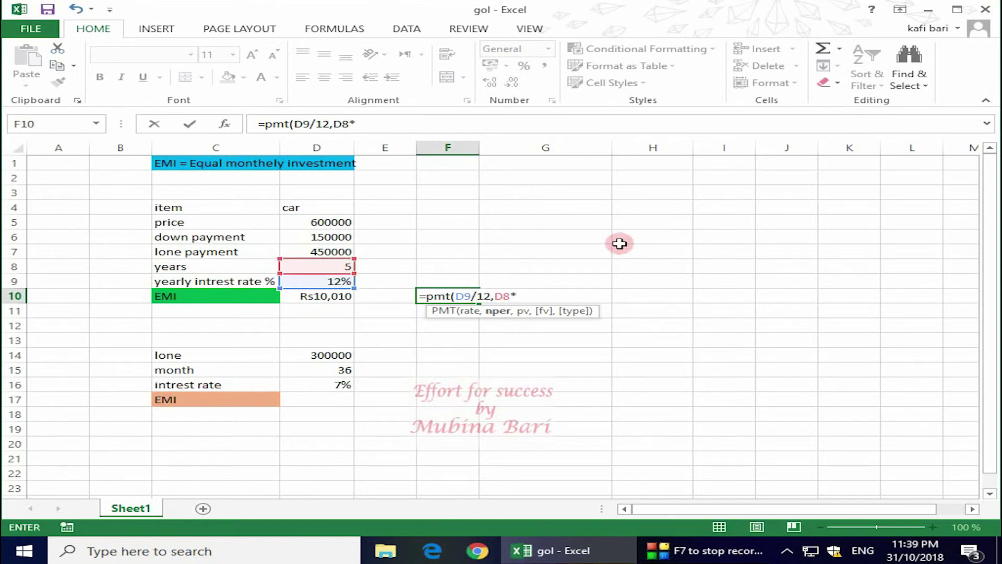
pyautogui.write('12,')
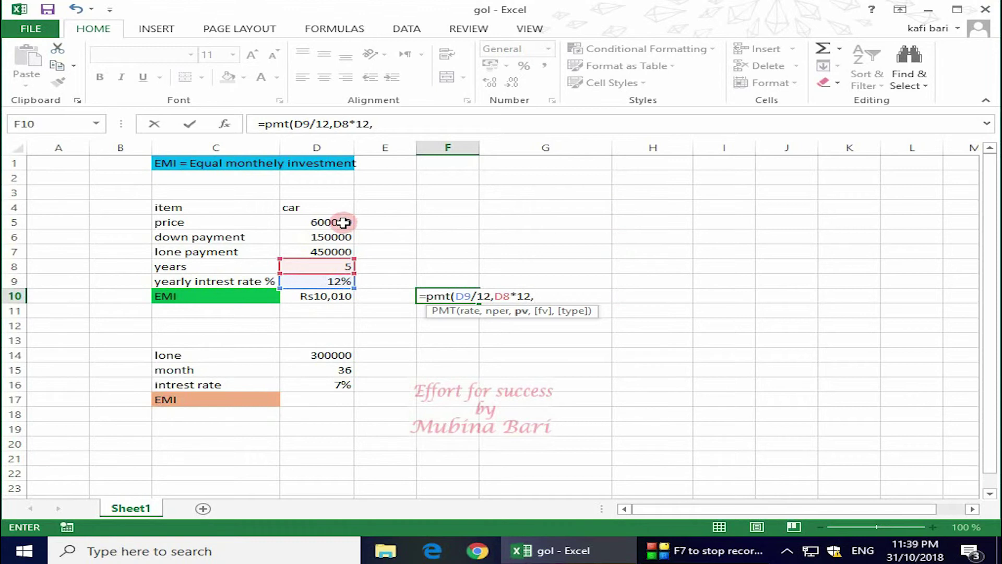
pyautogui.click(332, 252)
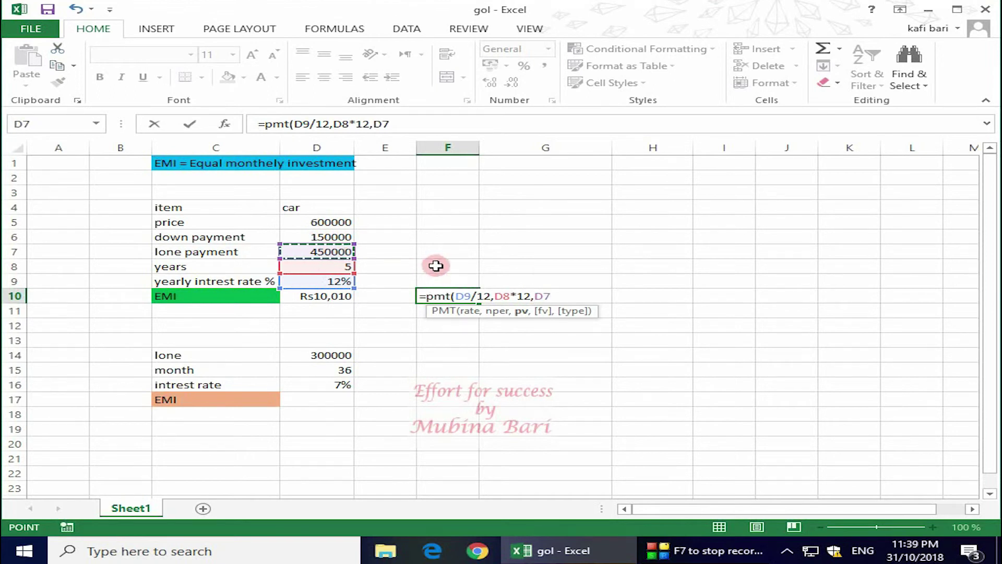
pyautogui.write(')')
pyautogui.press('Return')
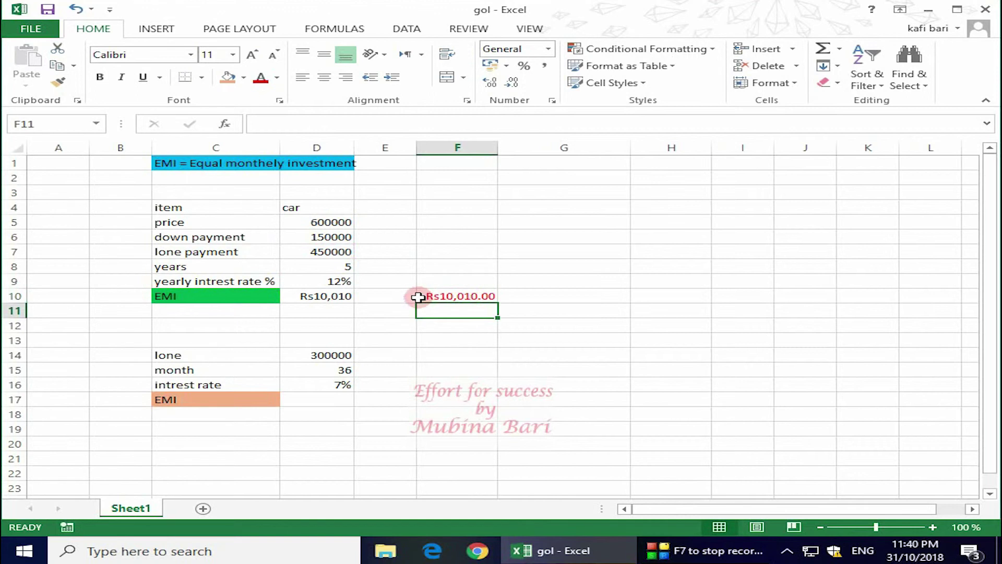
# Step: Put a minus sign before PMT in F10, making the formula =-PMT(D9/12,D8*12,D7)
pyautogui.click(463, 294)
pyautogui.doubleClick(463, 295)
pyautogui.click(438, 288)
pyautogui.click(423, 294)
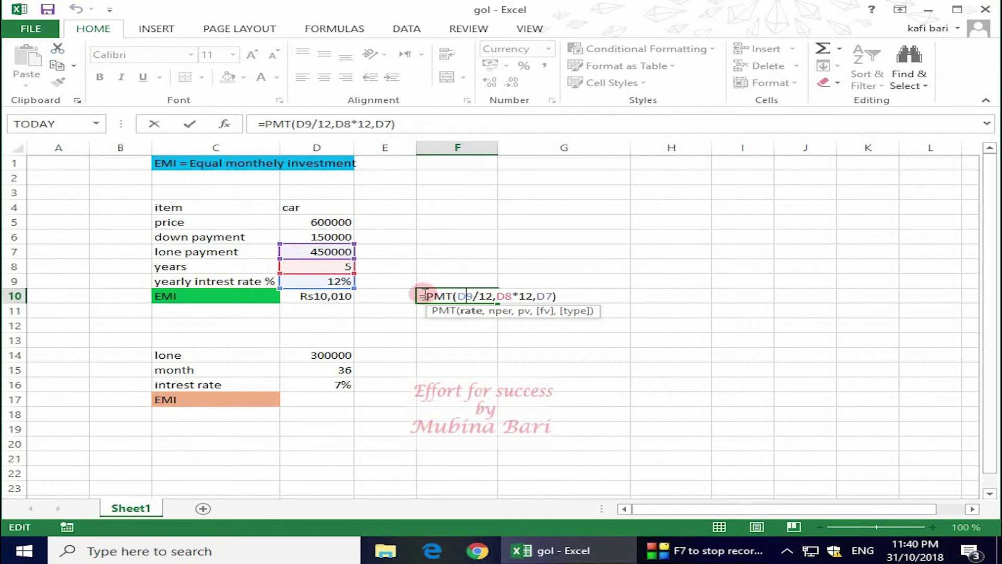
pyautogui.click(424, 294)
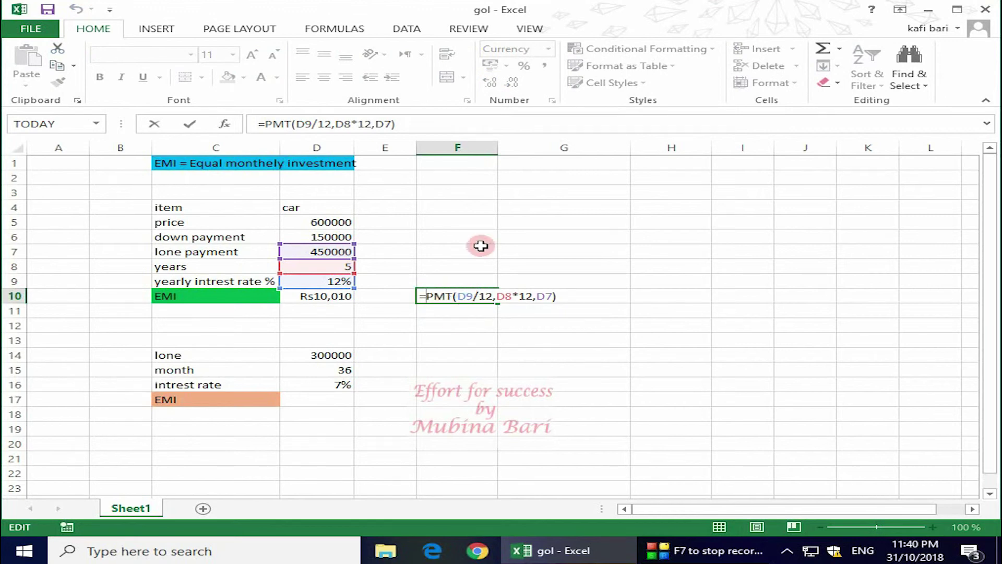
pyautogui.write('-')
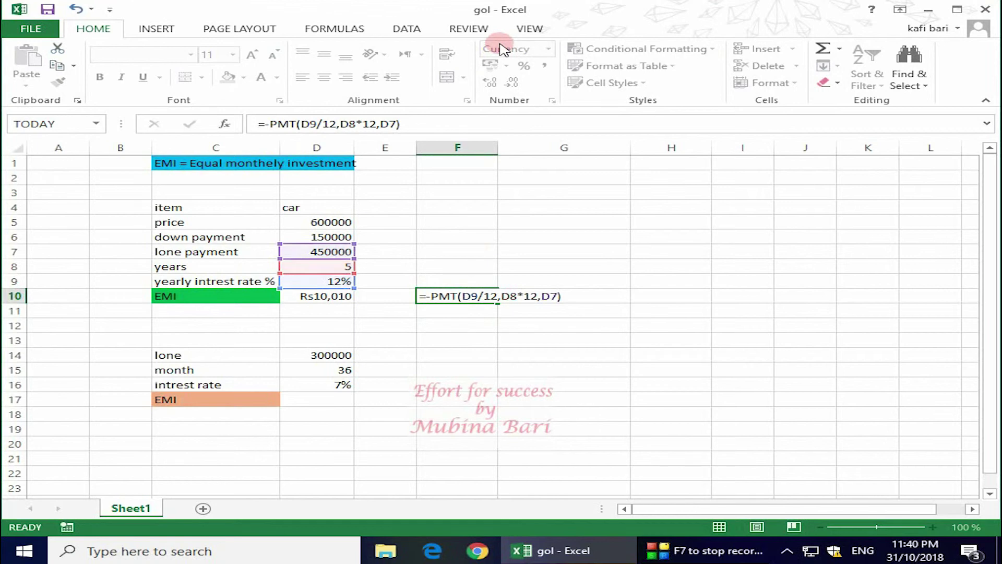
pyautogui.press('Return')
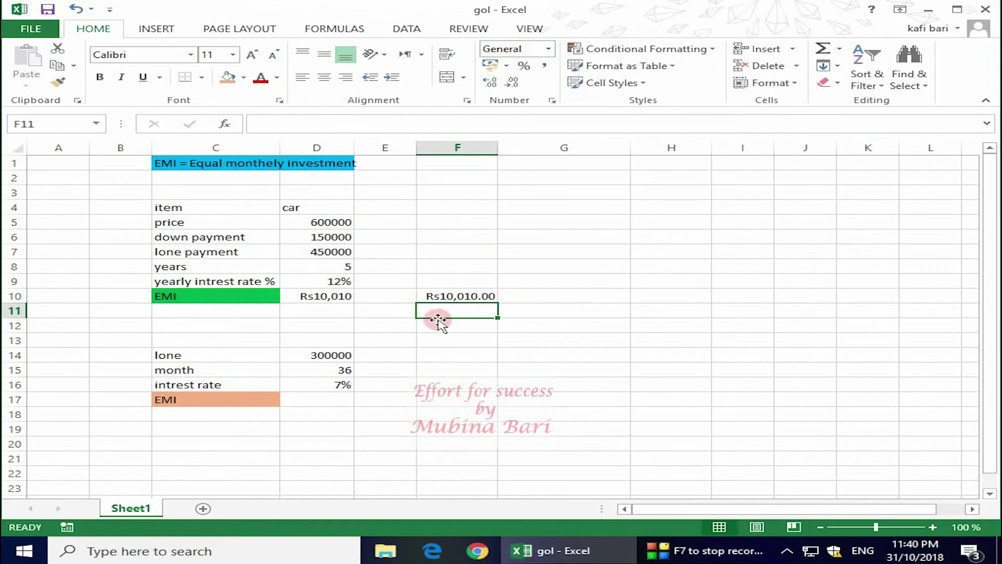
# Step: Reduce the EMI amount in F10 to zero decimal places
pyautogui.click(486, 297)
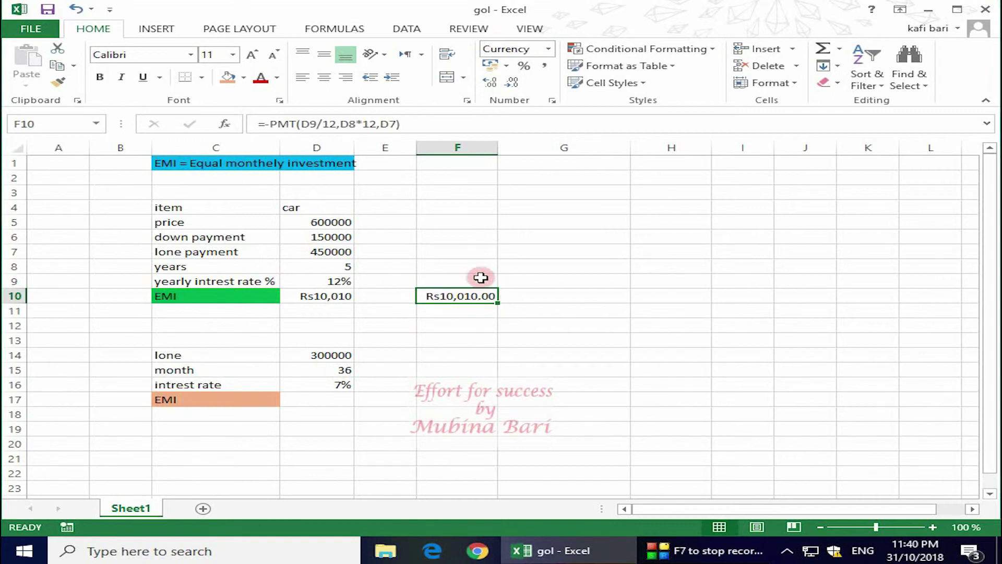
pyautogui.click(513, 84)
pyautogui.click(513, 84)
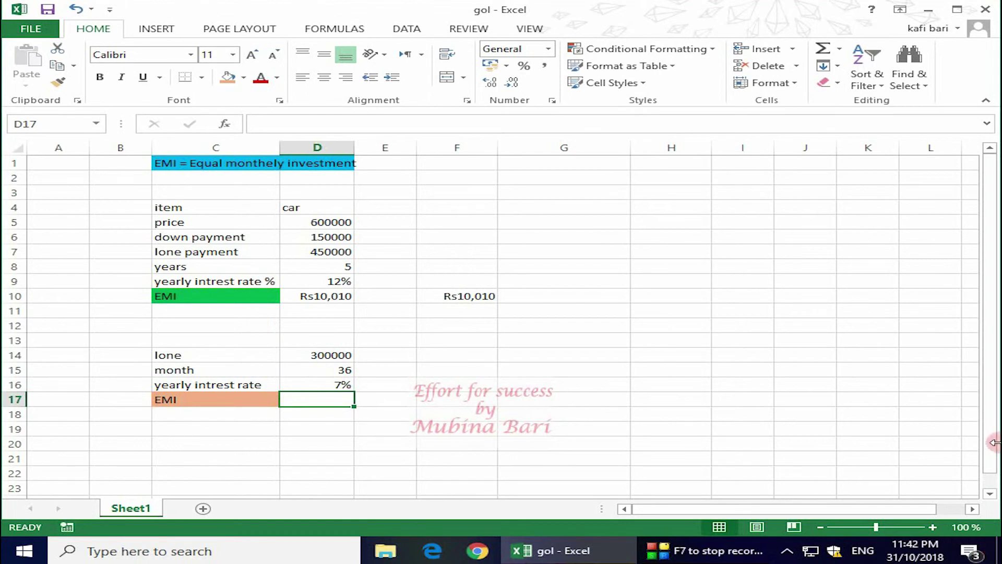
# Step: Enter the second loan's EMI formula =PMT(D16/12,D15,D14) in D17, using the monthly rate, number of months and loan amount
pyautogui.write('=')
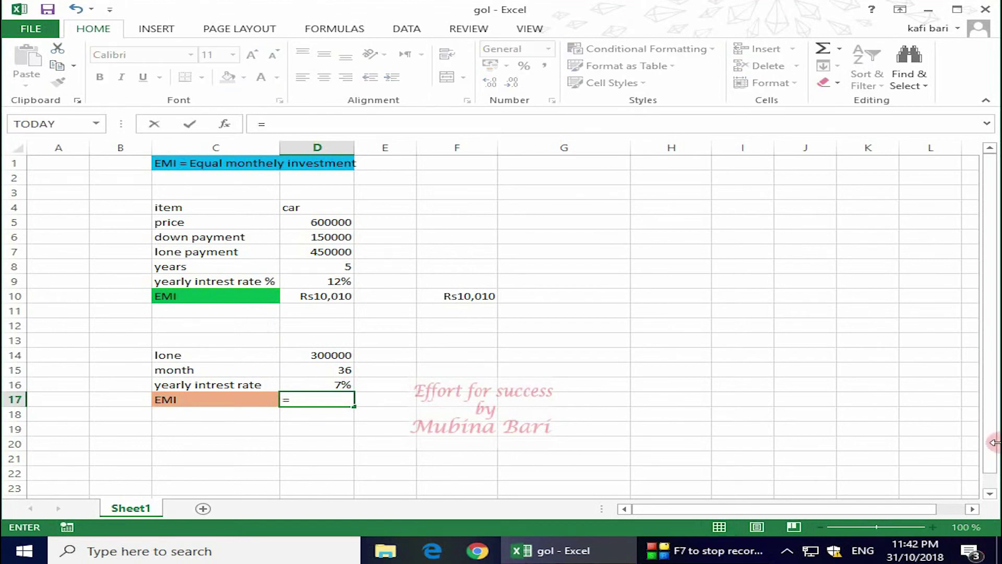
pyautogui.write('pmt')
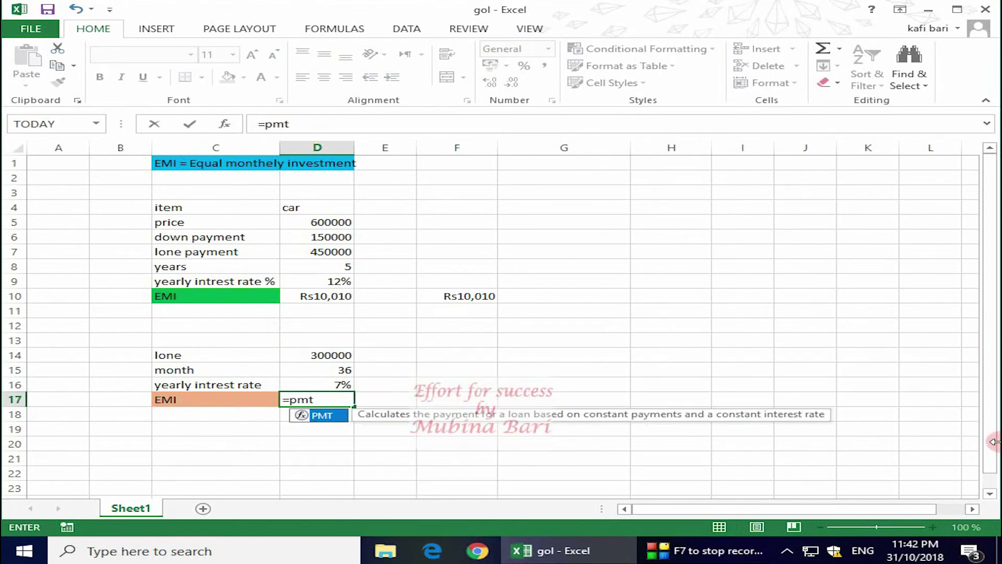
pyautogui.write('(')
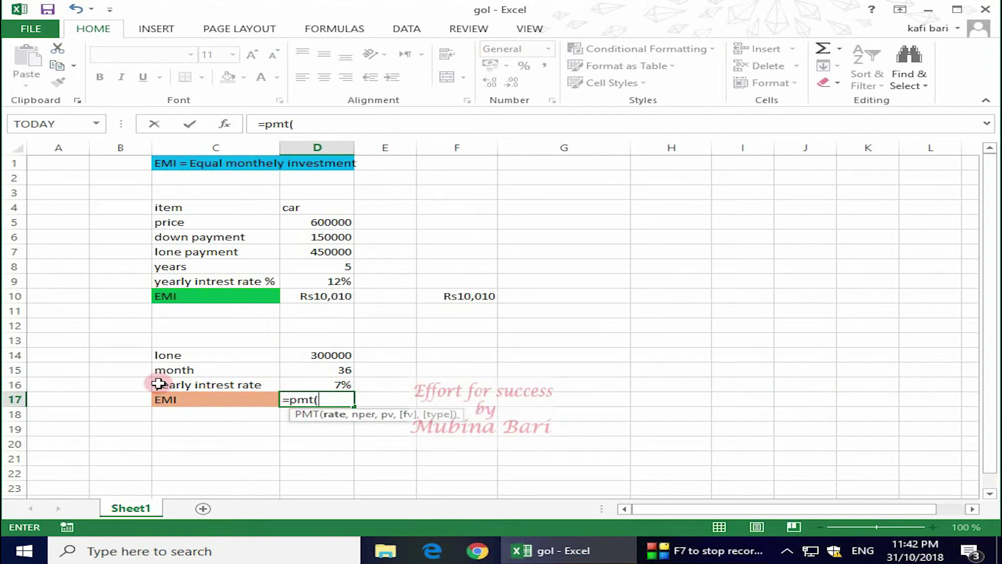
pyautogui.click(343, 384)
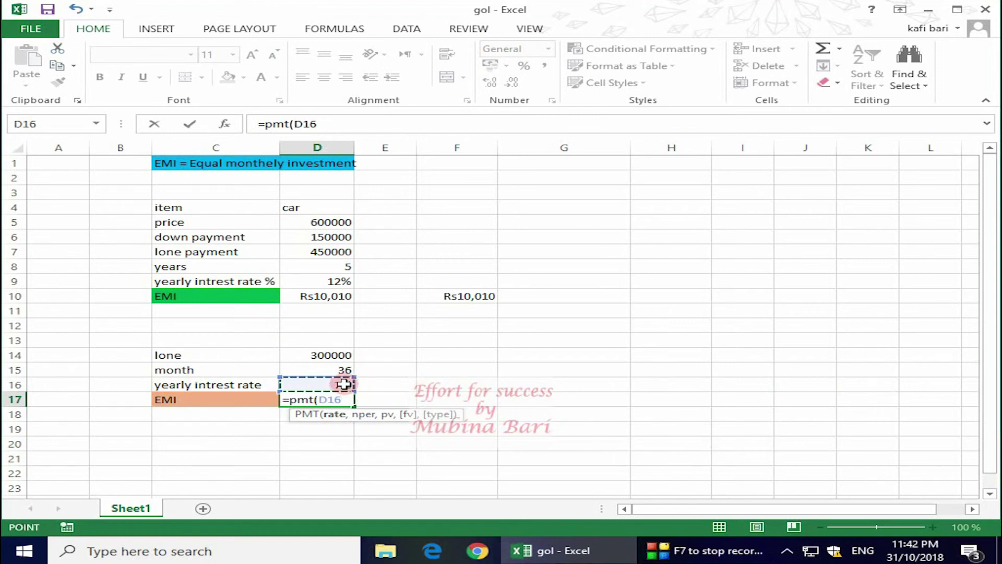
pyautogui.write('/')
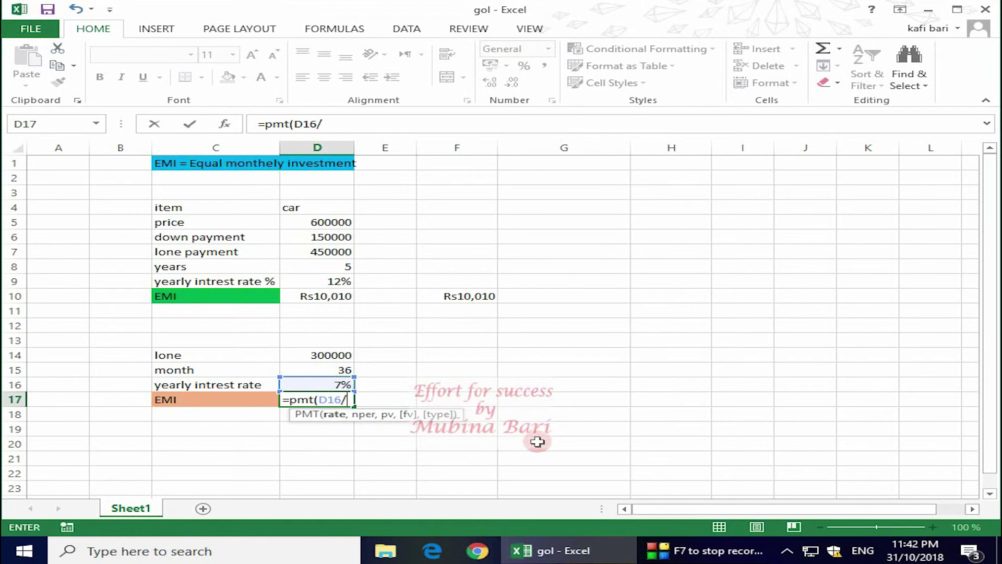
pyautogui.write('12,')
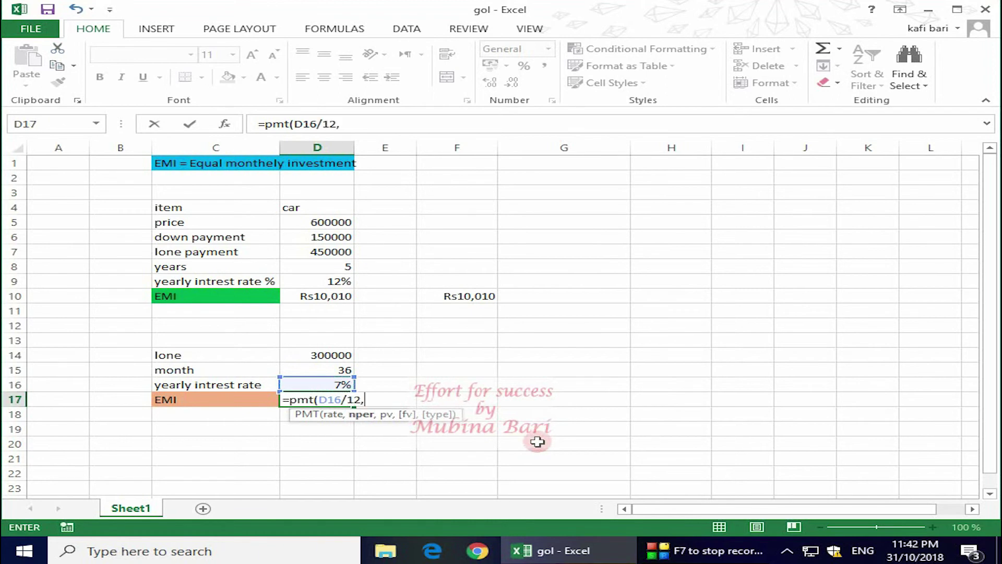
pyautogui.click(319, 372)
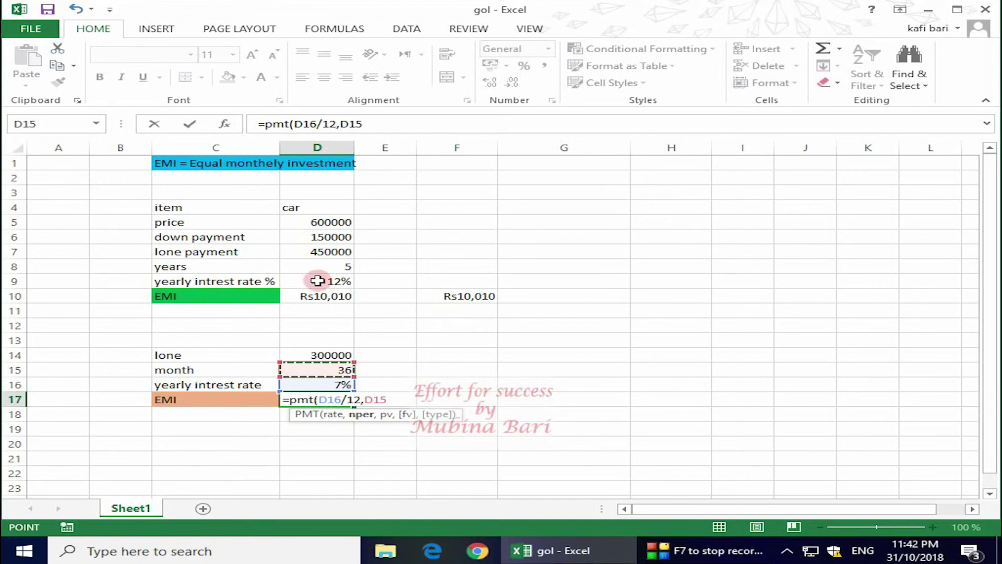
pyautogui.write(',')
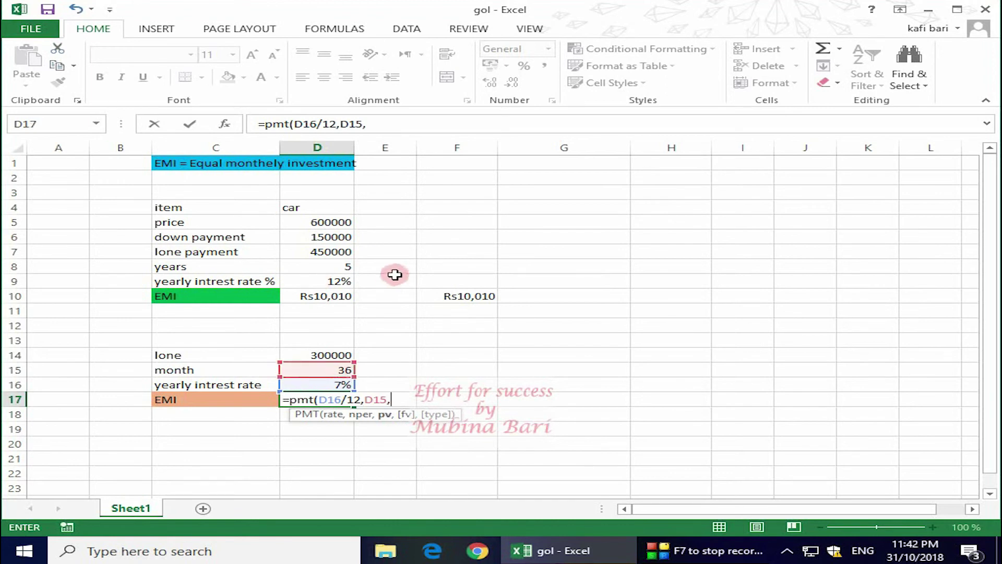
pyautogui.click(337, 353)
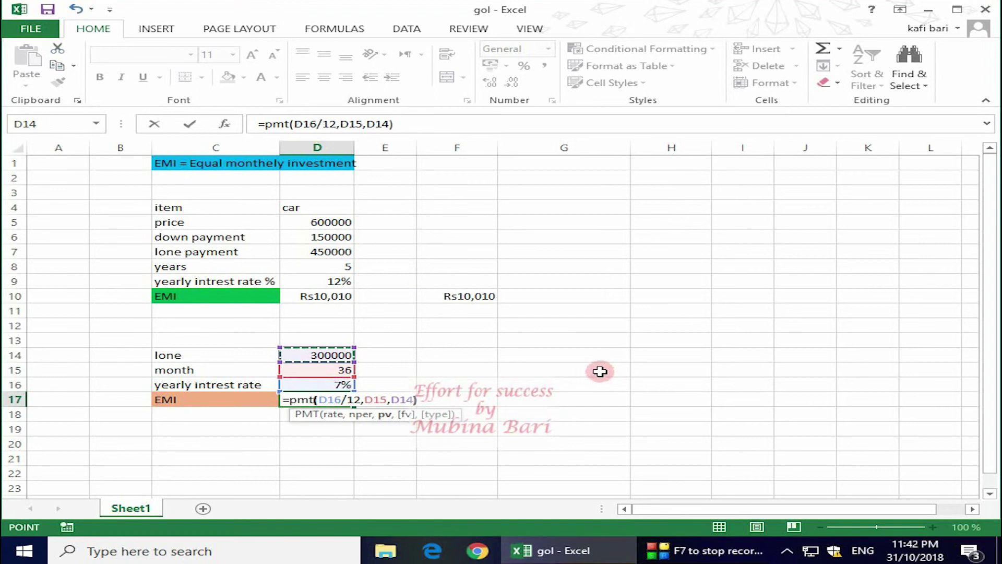
pyautogui.write(')')
pyautogui.press('Return')
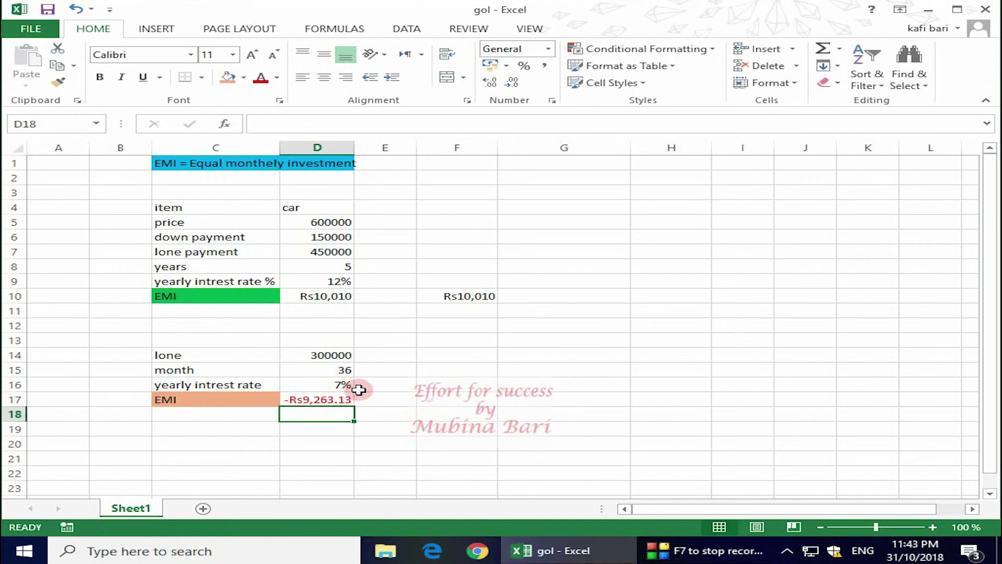
# Step: Put a minus sign before PMT in D17, making the formula =-PMT(D16/12,D15,D14)
pyautogui.click(323, 399)
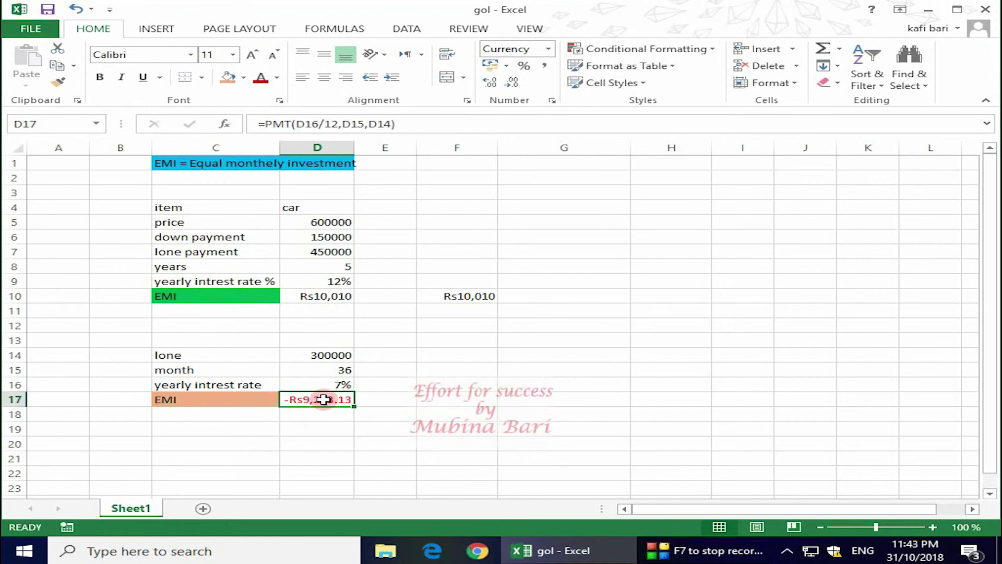
pyautogui.doubleClick(324, 399)
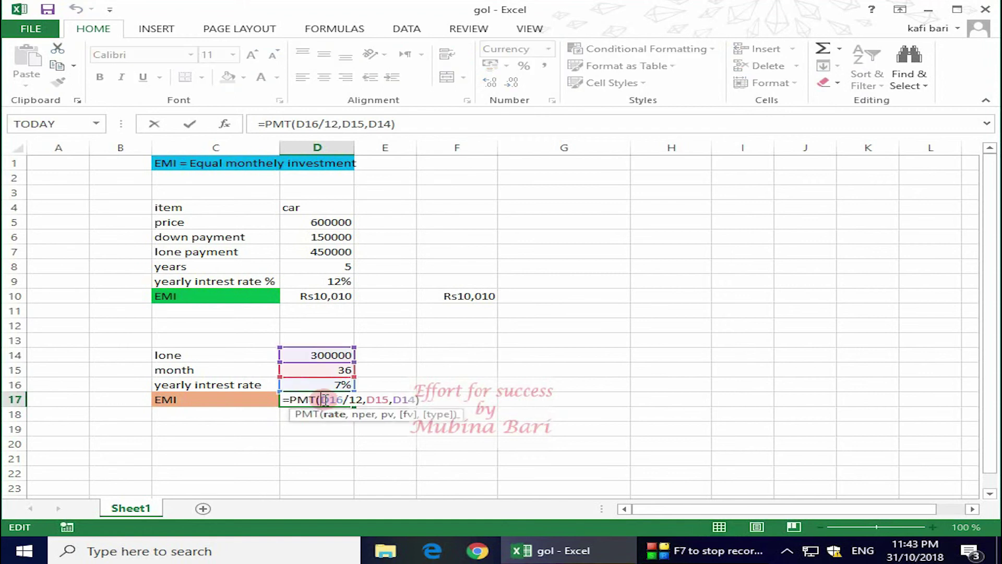
pyautogui.click(290, 400)
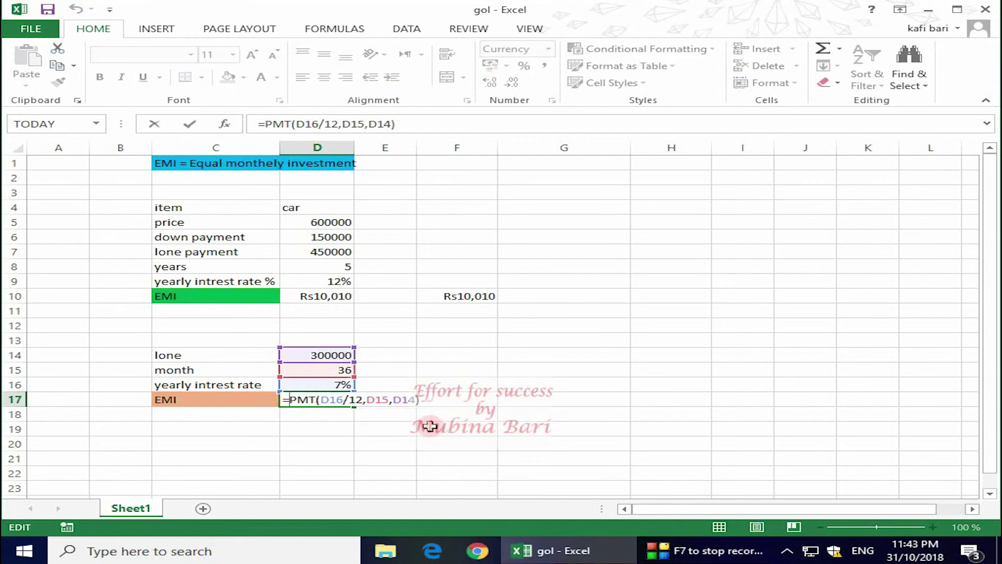
pyautogui.write('-')
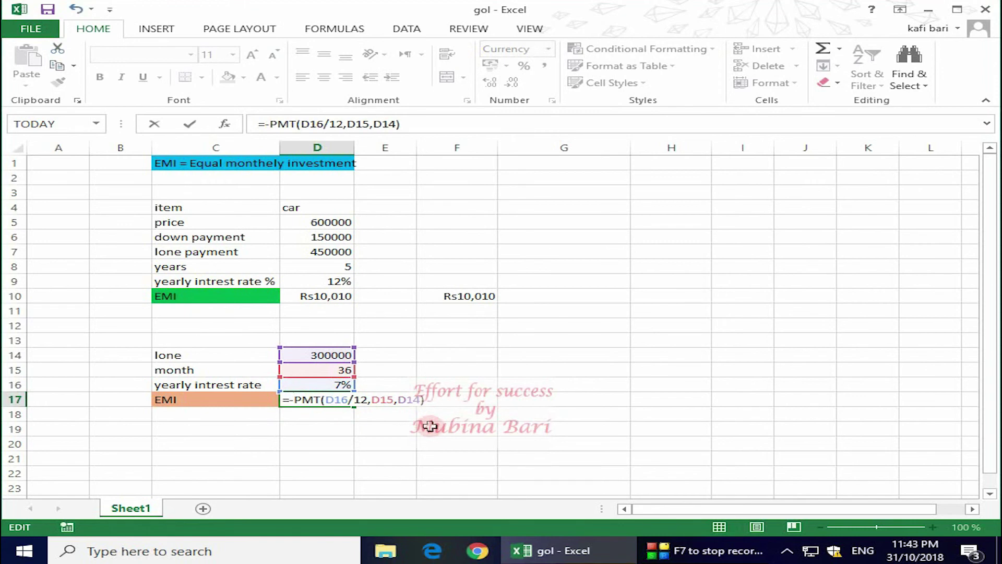
pyautogui.press('Return')
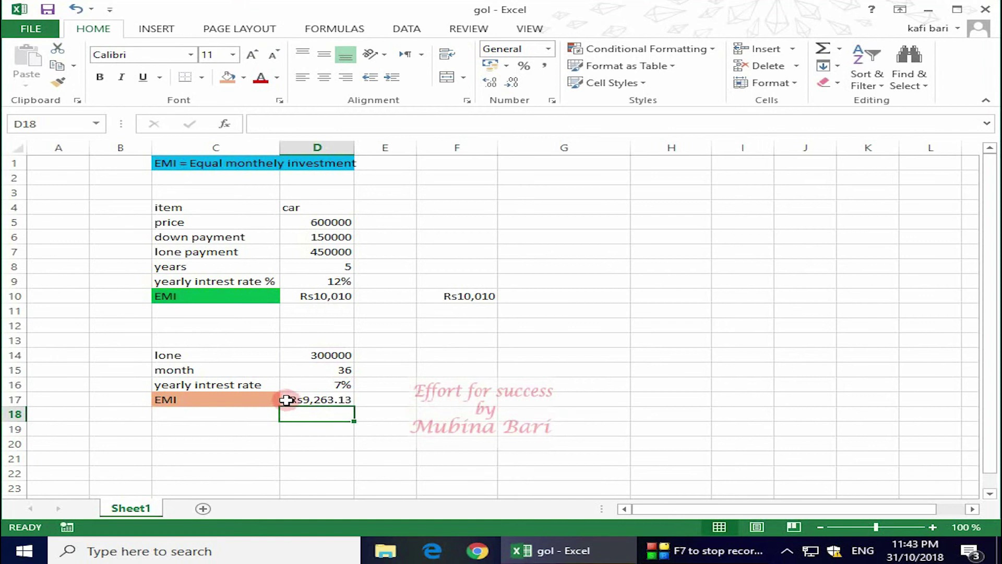
# Step: Reduce the second loan's EMI amount in D17 to zero decimal places
pyautogui.click(335, 399)
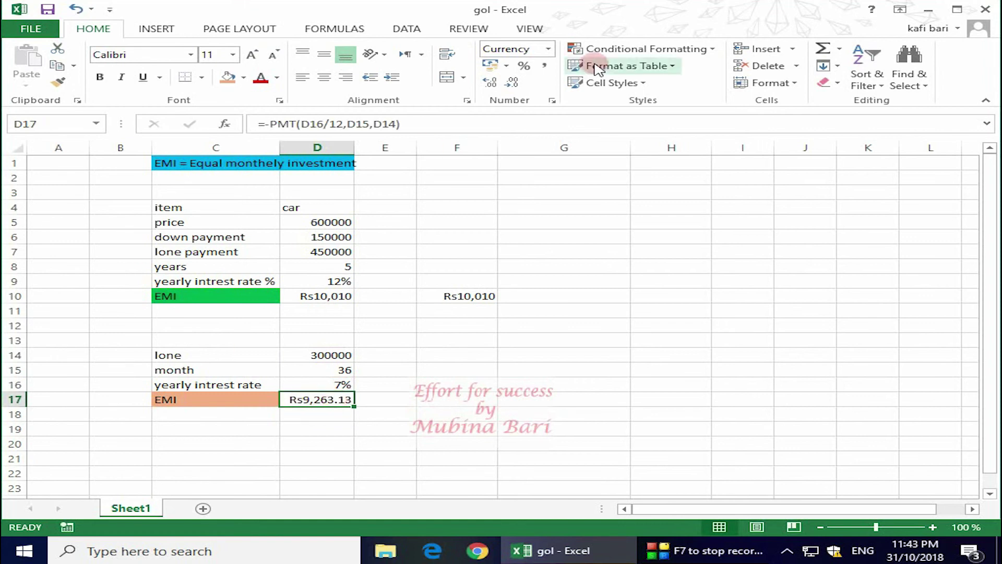
pyautogui.click(513, 83)
pyautogui.click(513, 83)
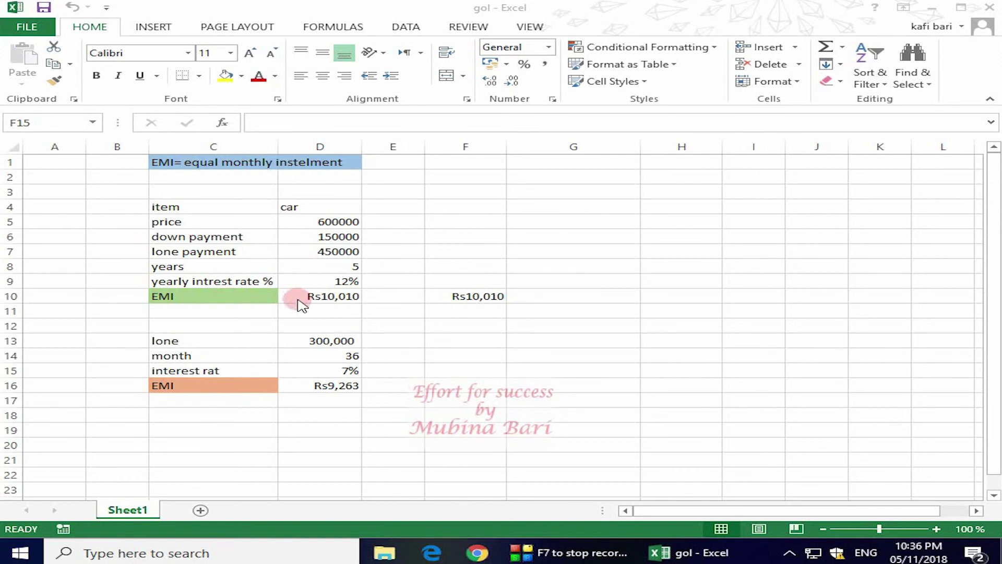
# Step: Apply the comma number style to the EMI amounts in D10, D16 and F10, replacing their currency format
pyautogui.click(330, 296)
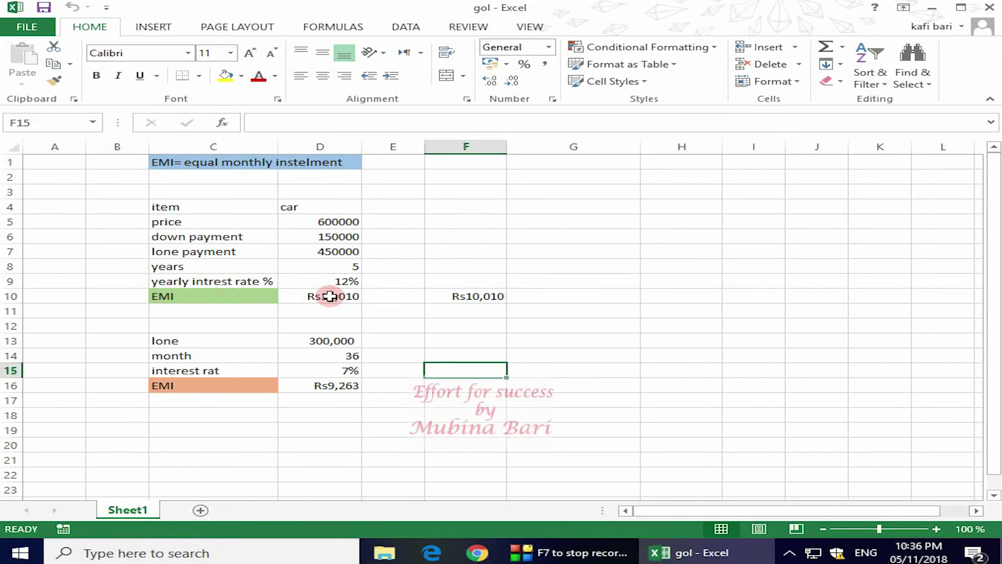
pyautogui.click(330, 296)
pyautogui.click(549, 63)
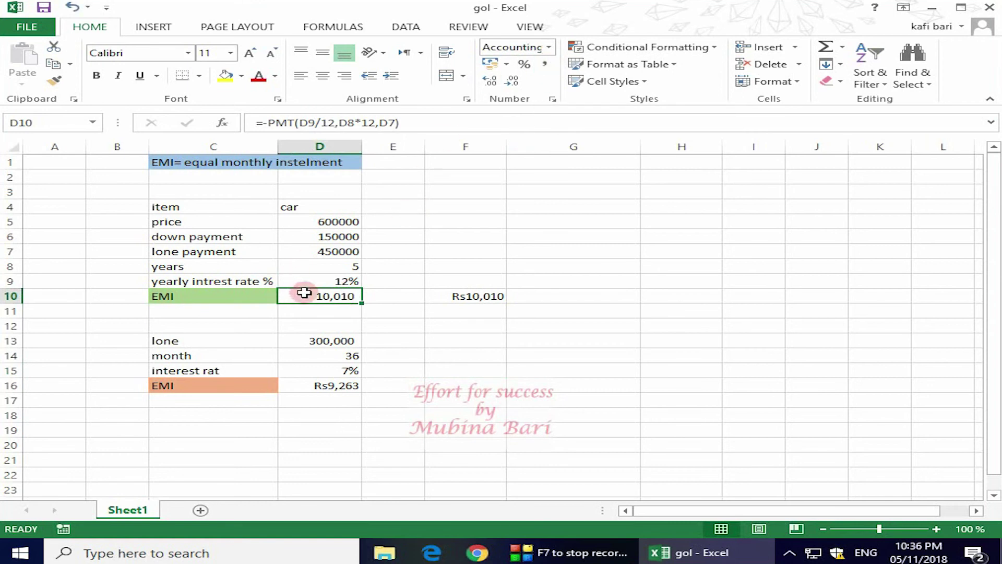
pyautogui.click(326, 387)
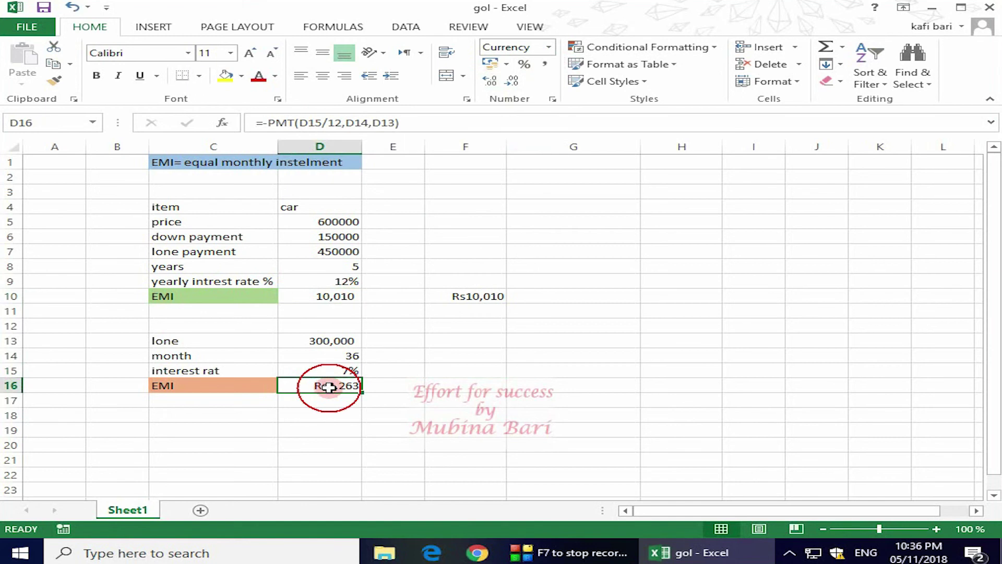
pyautogui.click(546, 65)
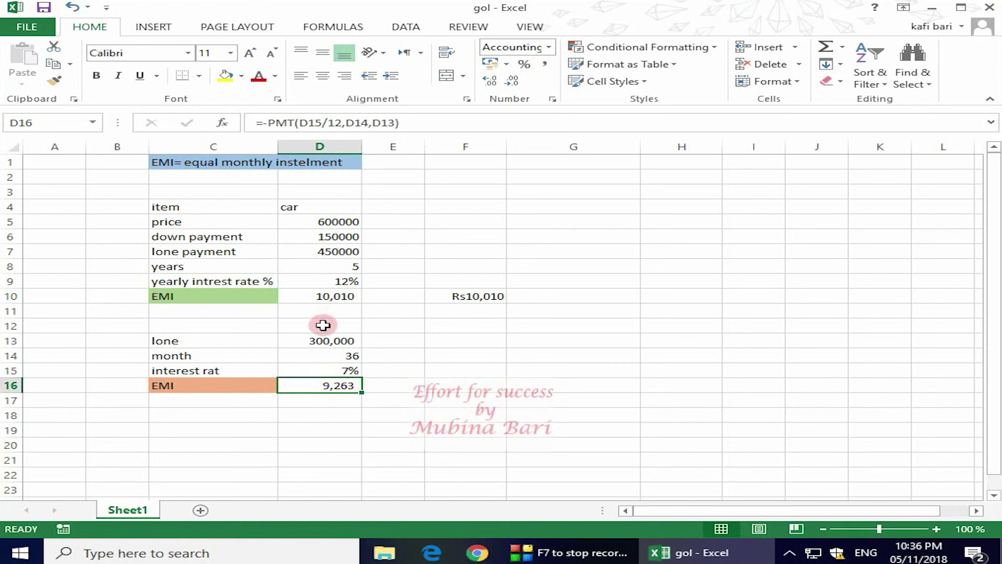
pyautogui.click(460, 298)
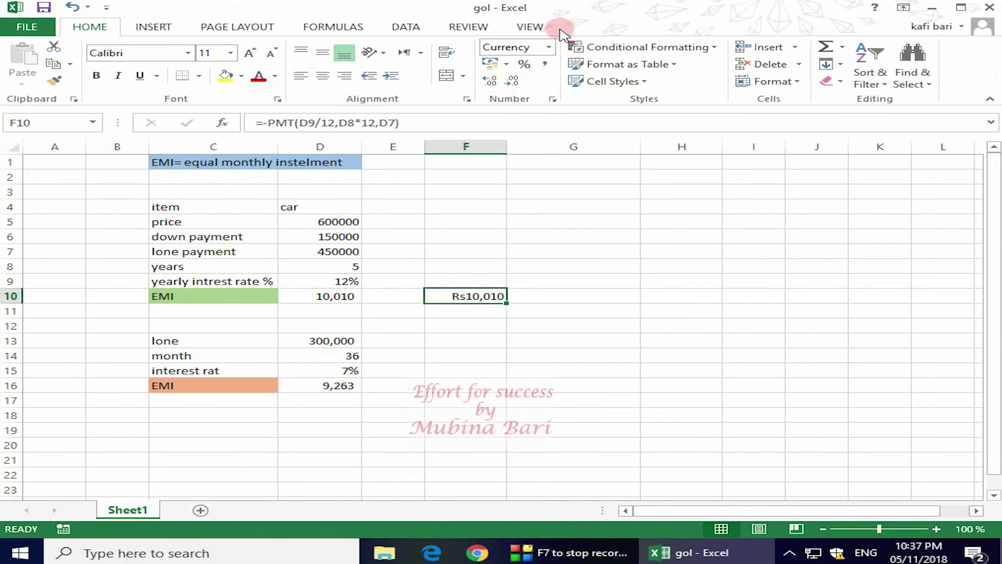
pyautogui.click(546, 65)
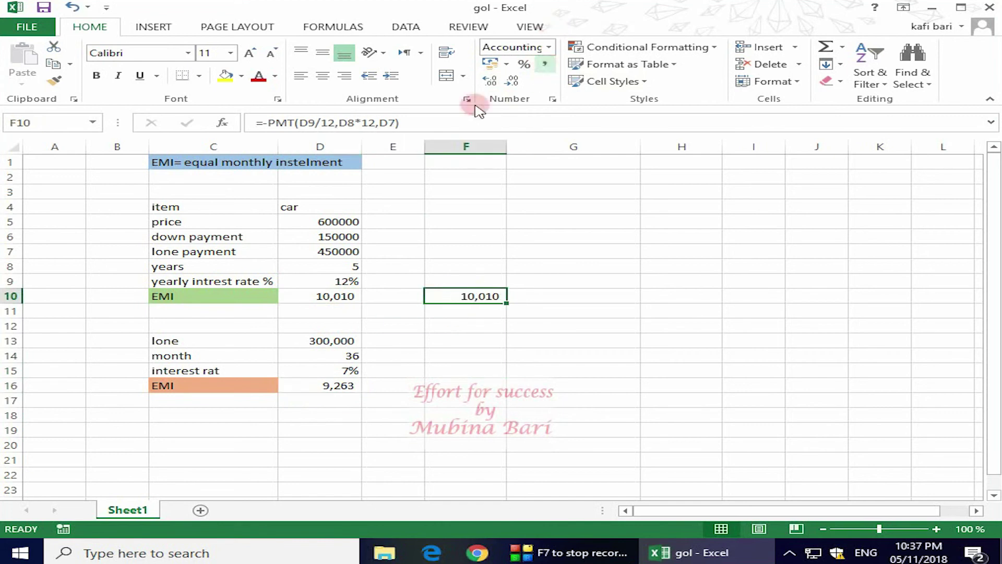